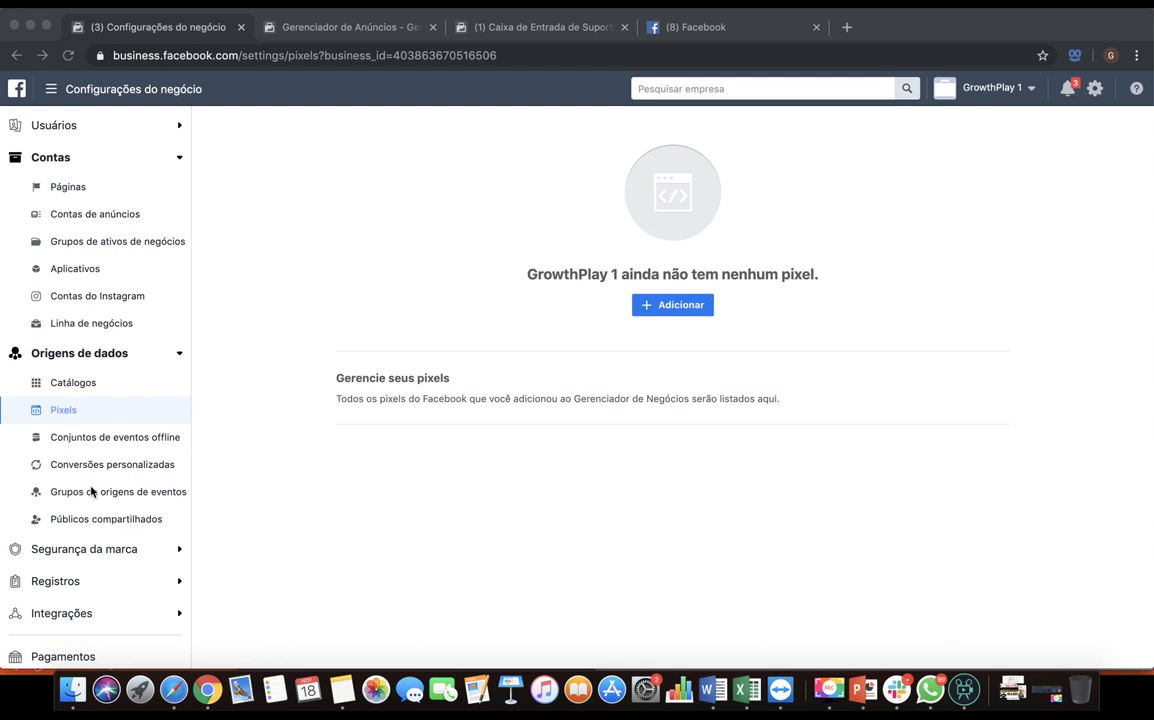
Add a new pixel named "Pixel de Plano Bella" to the business without entering a website URL.
{"action": "left_click", "coordinate": [85, 405]}
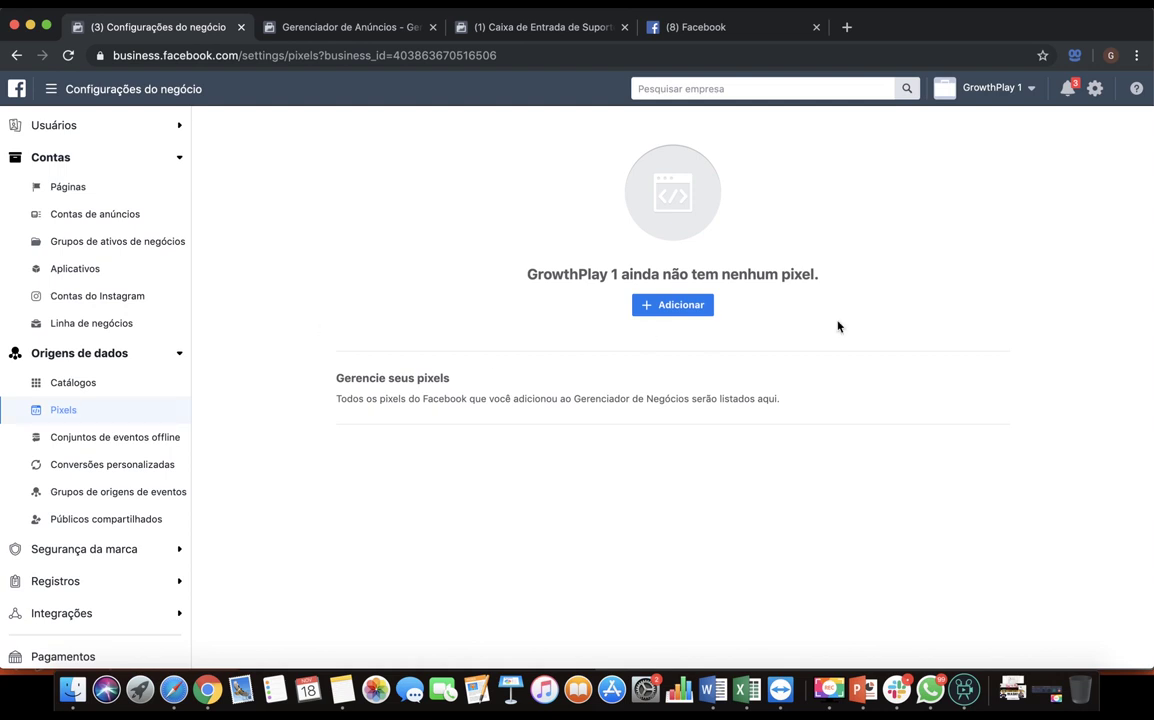
{"action": "left_click", "coordinate": [667, 306]}
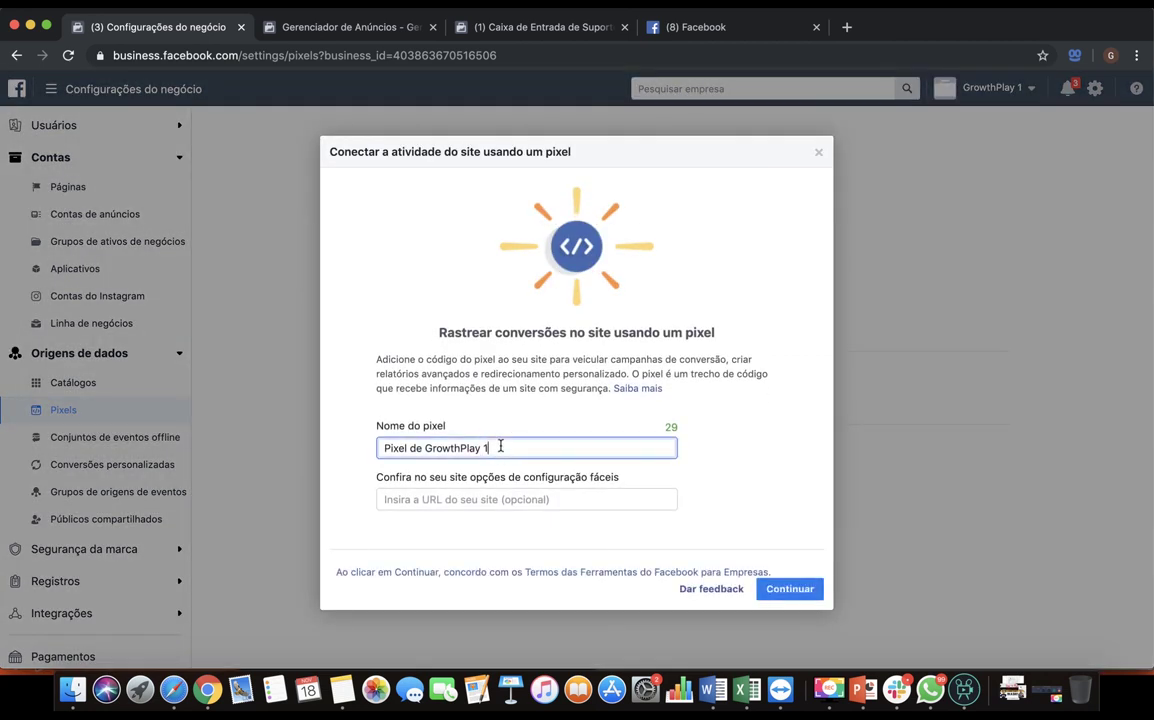
{"action": "left_click_drag", "start_coordinate": [492, 449], "coordinate": [421, 450]}
{"action": "left_click", "coordinate": [422, 450]}
{"action": "left_click_drag", "start_coordinate": [471, 450], "coordinate": [525, 450]}
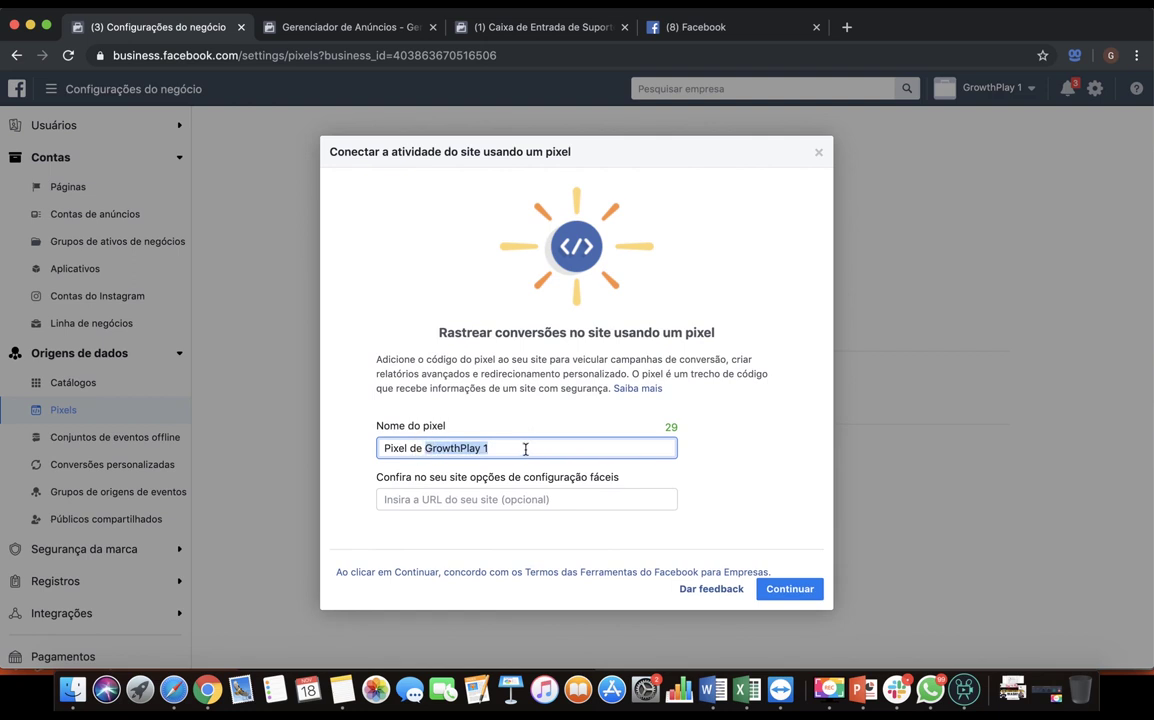
{"action": "key", "text": "BackSpace"}
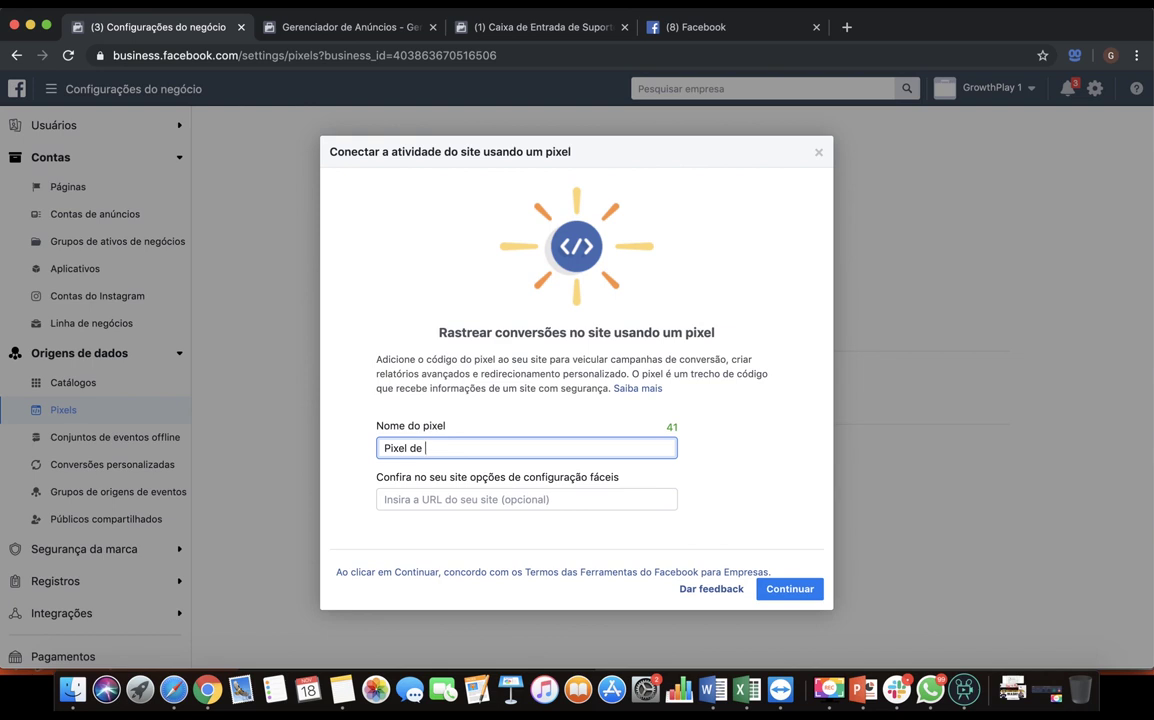
{"action": "type", "text": "Plano Bella"}
{"action": "left_click", "coordinate": [790, 589]}
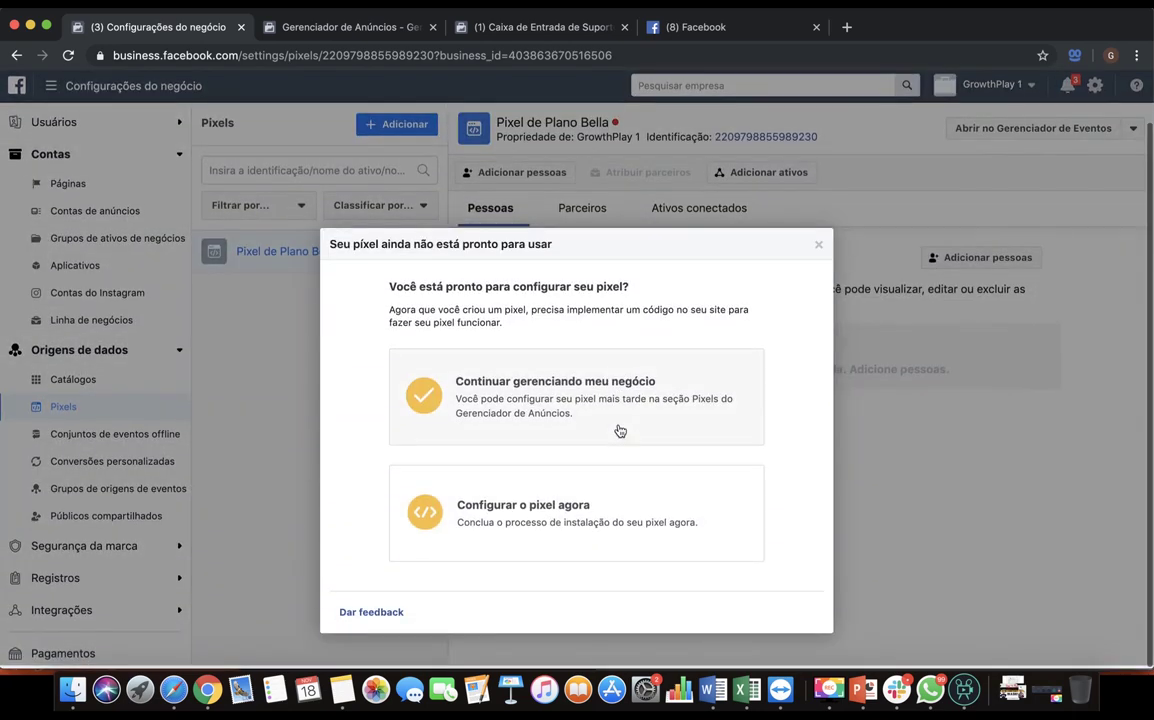
Choose to configure the new pixel now and to add its code to the site manually.
{"action": "left_click_drag", "start_coordinate": [330, 247], "coordinate": [613, 260]}
{"action": "left_click", "coordinate": [608, 260]}
{"action": "left_click_drag", "start_coordinate": [378, 294], "coordinate": [649, 299]}
{"action": "left_click", "coordinate": [649, 298]}
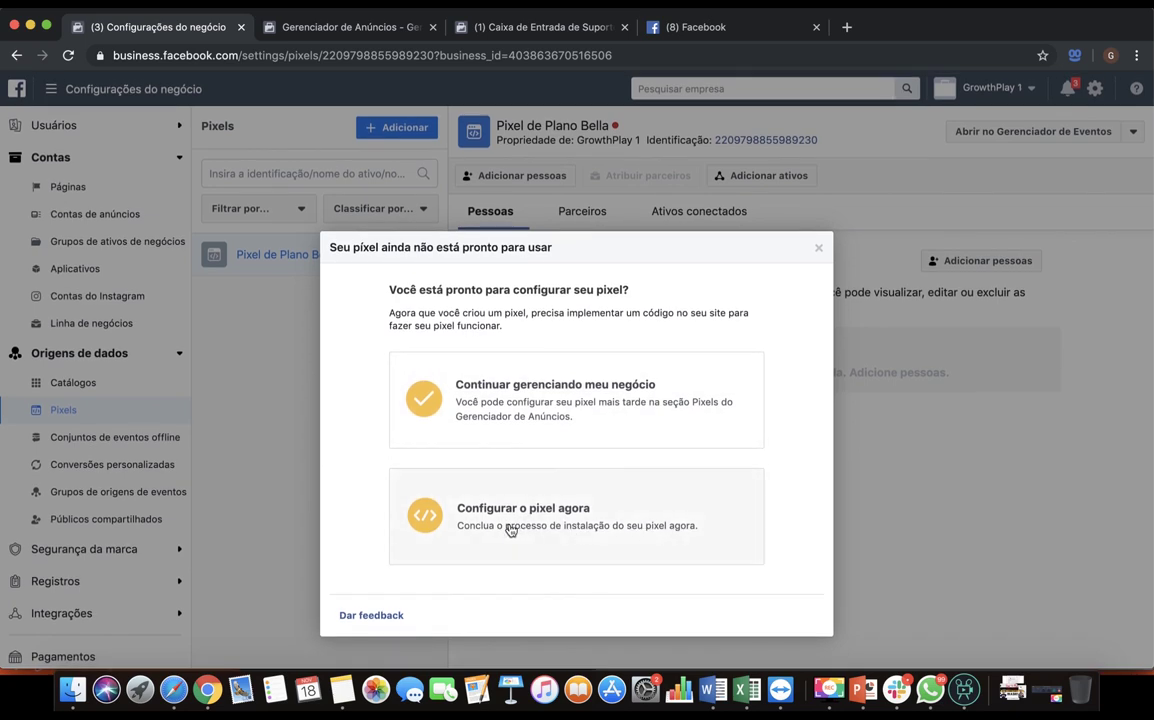
{"action": "left_click", "coordinate": [510, 530]}
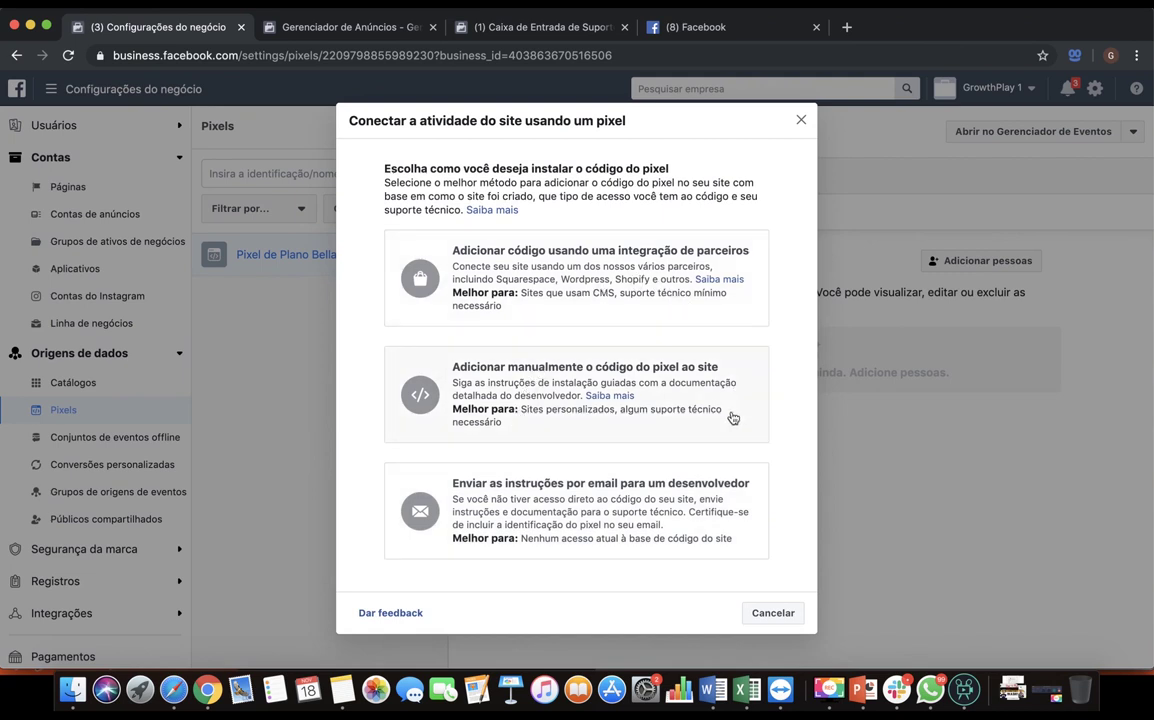
{"action": "left_click", "coordinate": [678, 387]}
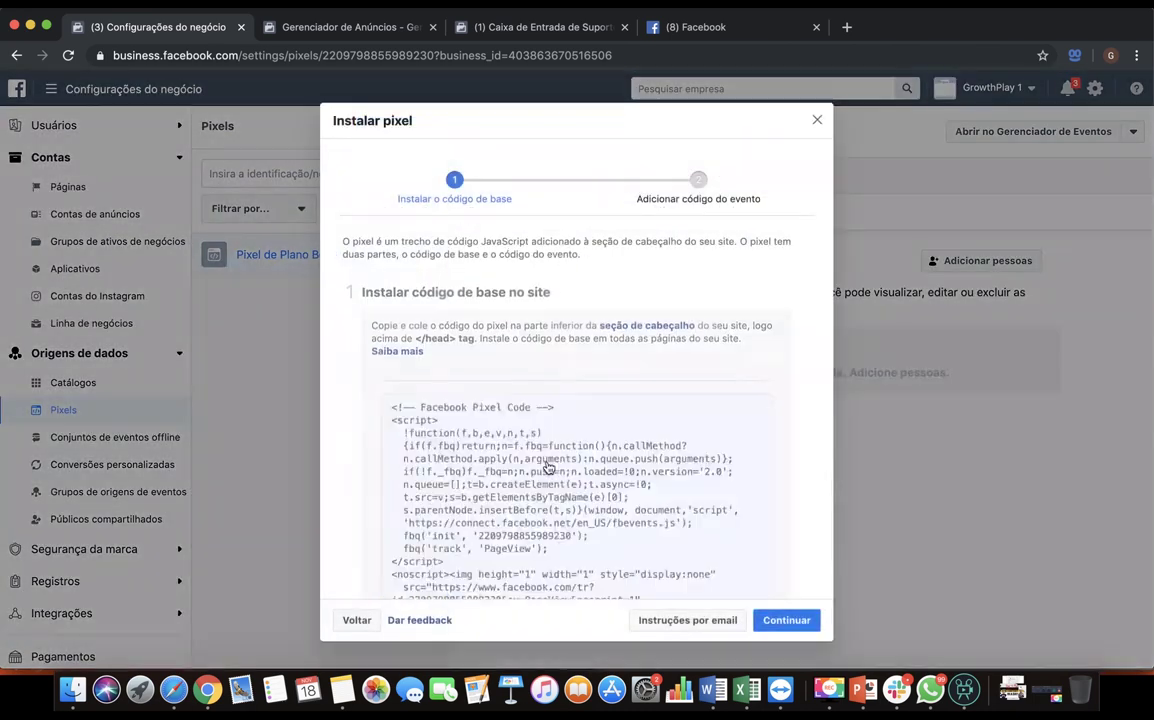
Copy the full Facebook Pixel base code from the installation instructions.
{"action": "left_click", "coordinate": [548, 468]}
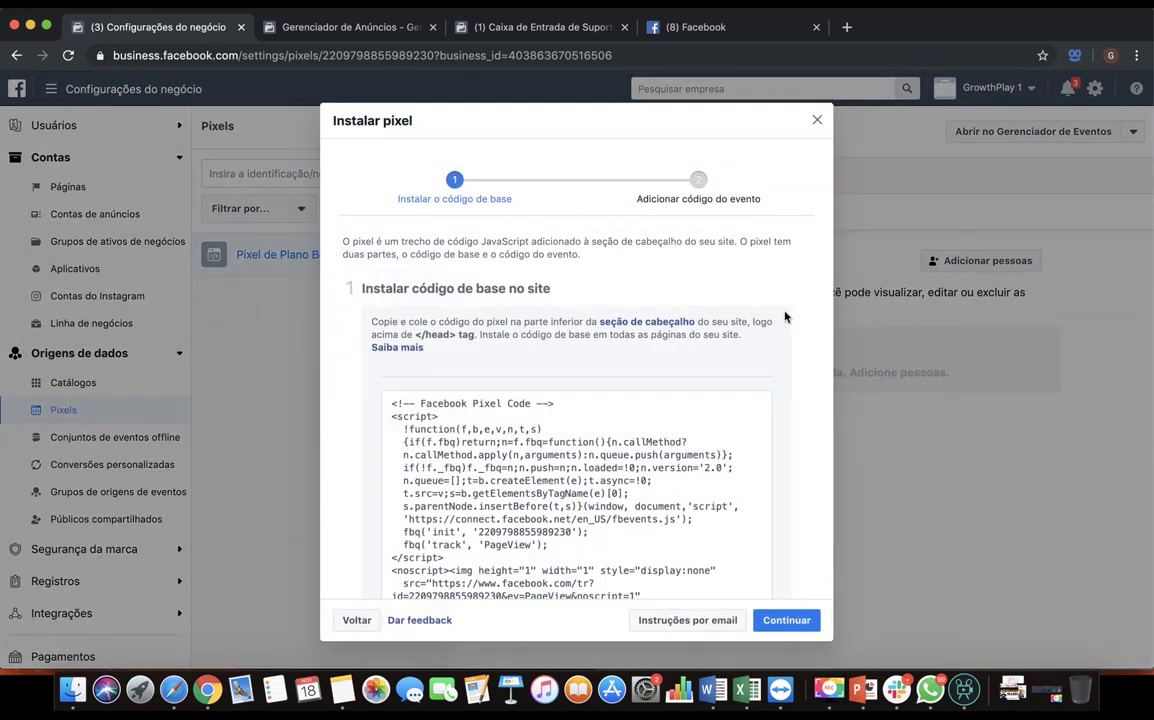
{"action": "scroll", "coordinate": [798, 324], "scroll_direction": "down", "scroll_amount": 3}
{"action": "left_click", "coordinate": [588, 265]}
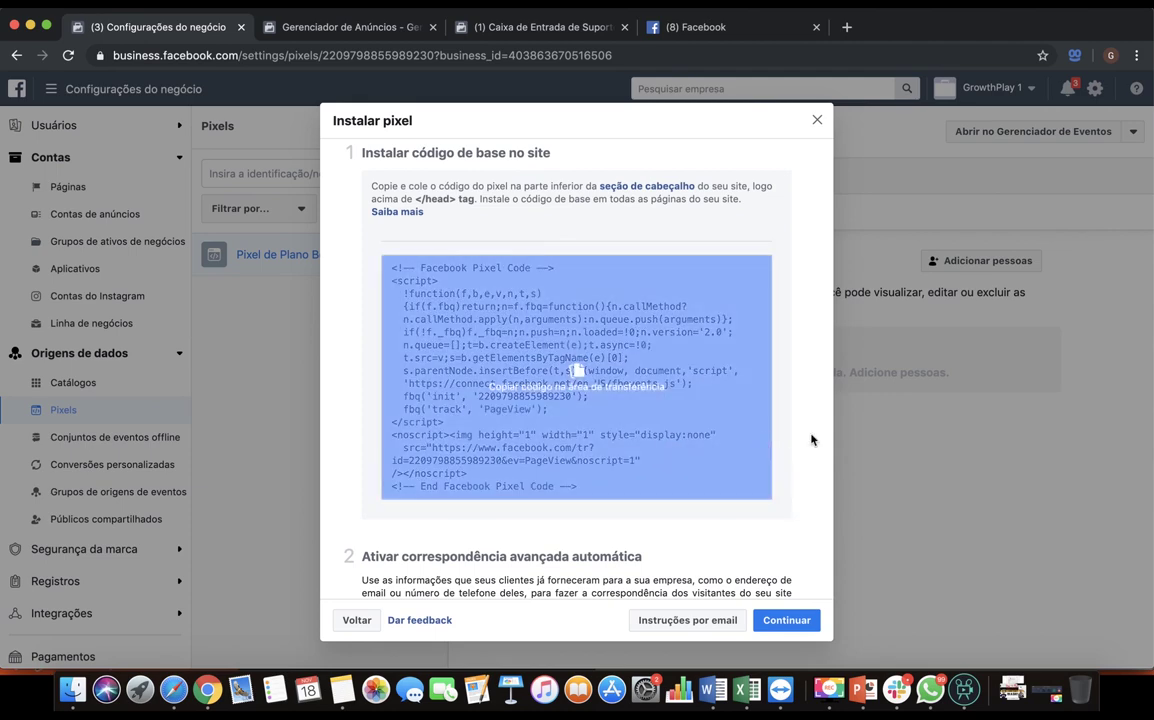
{"action": "left_click", "coordinate": [646, 401]}
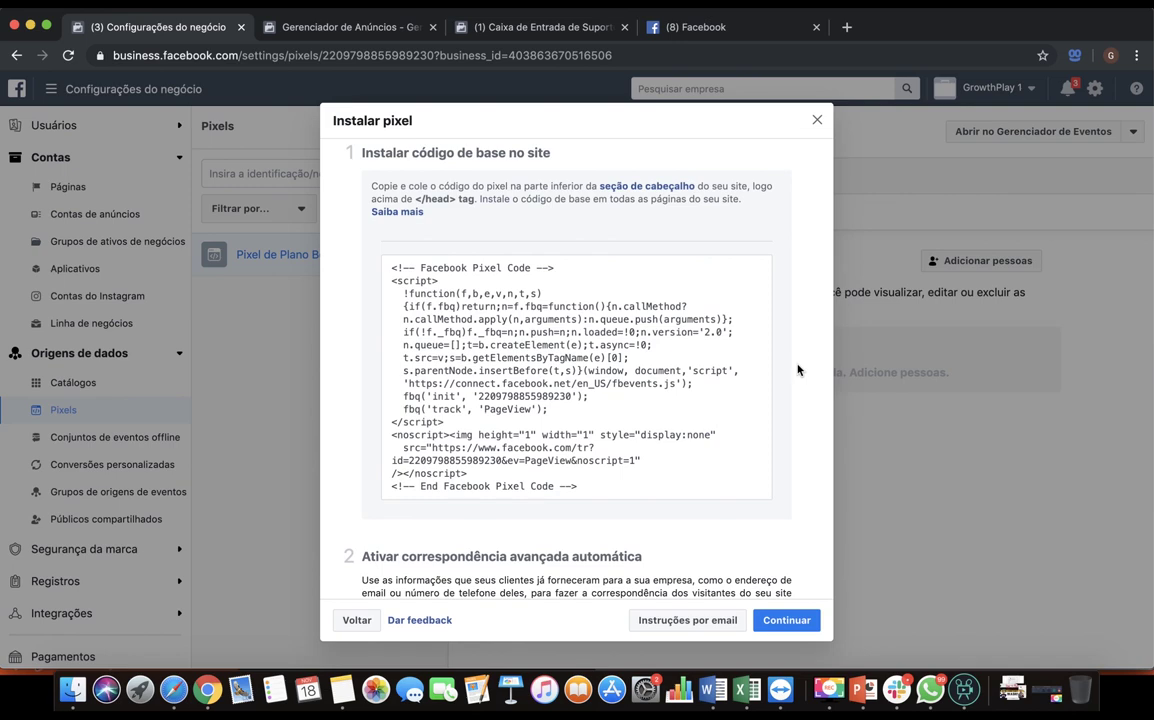
{"action": "left_click", "coordinate": [565, 358]}
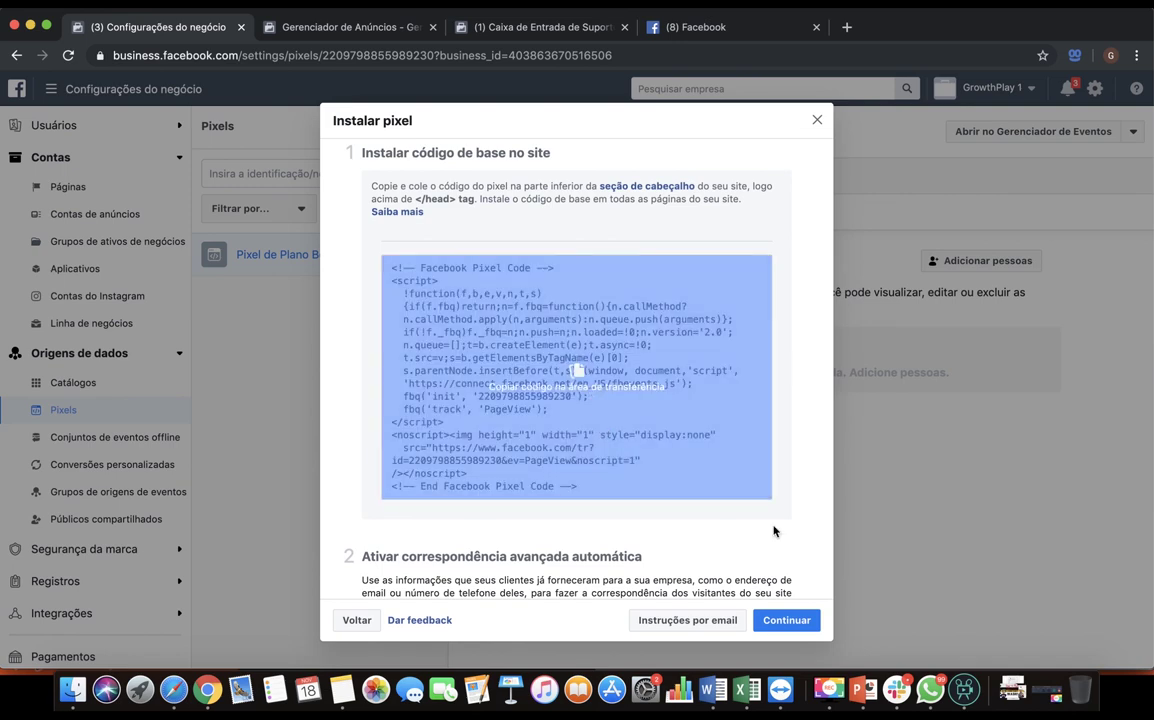
{"action": "left_click", "coordinate": [575, 378]}
{"action": "key", "text": "super+c"}
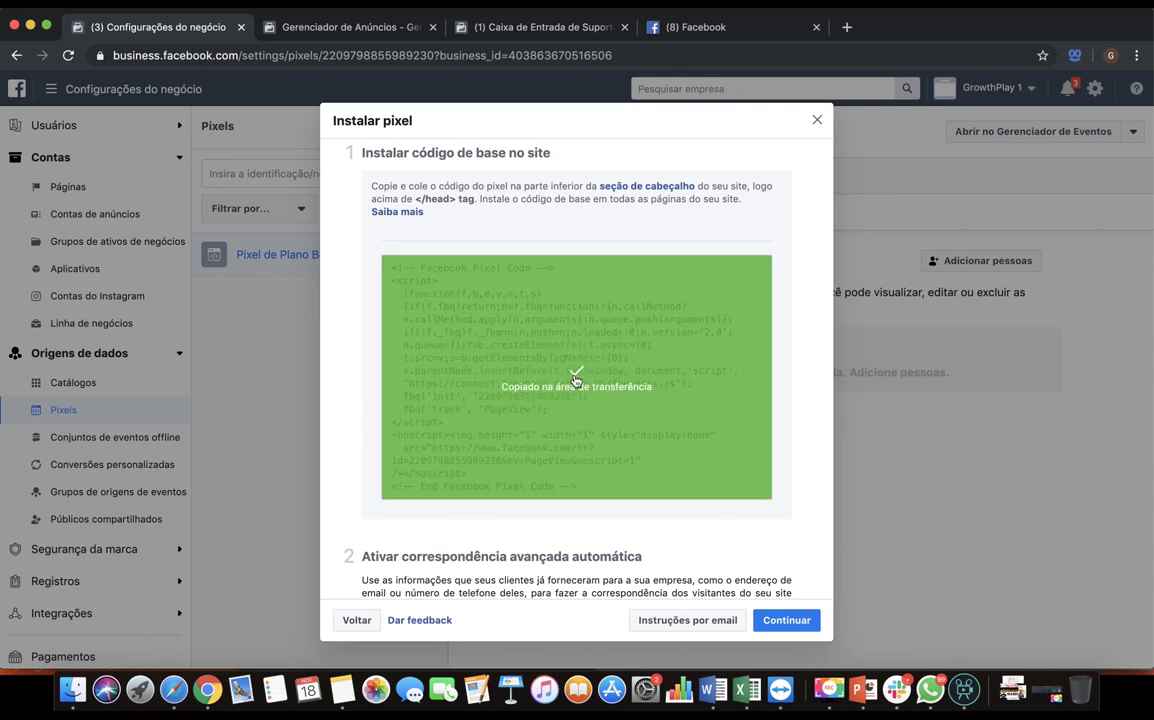
Switch to Notes, paste the copied pixel base code into a new note, and return to the browser.
{"action": "left_click", "coordinate": [342, 690]}
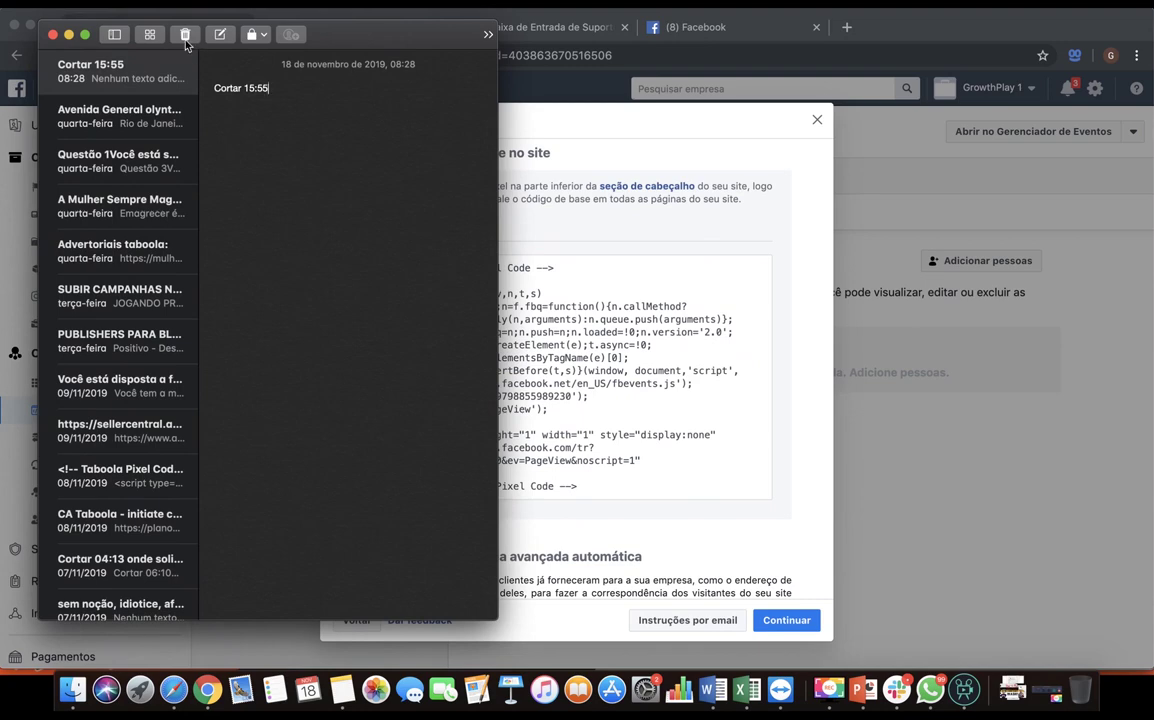
{"action": "left_click", "coordinate": [220, 36]}
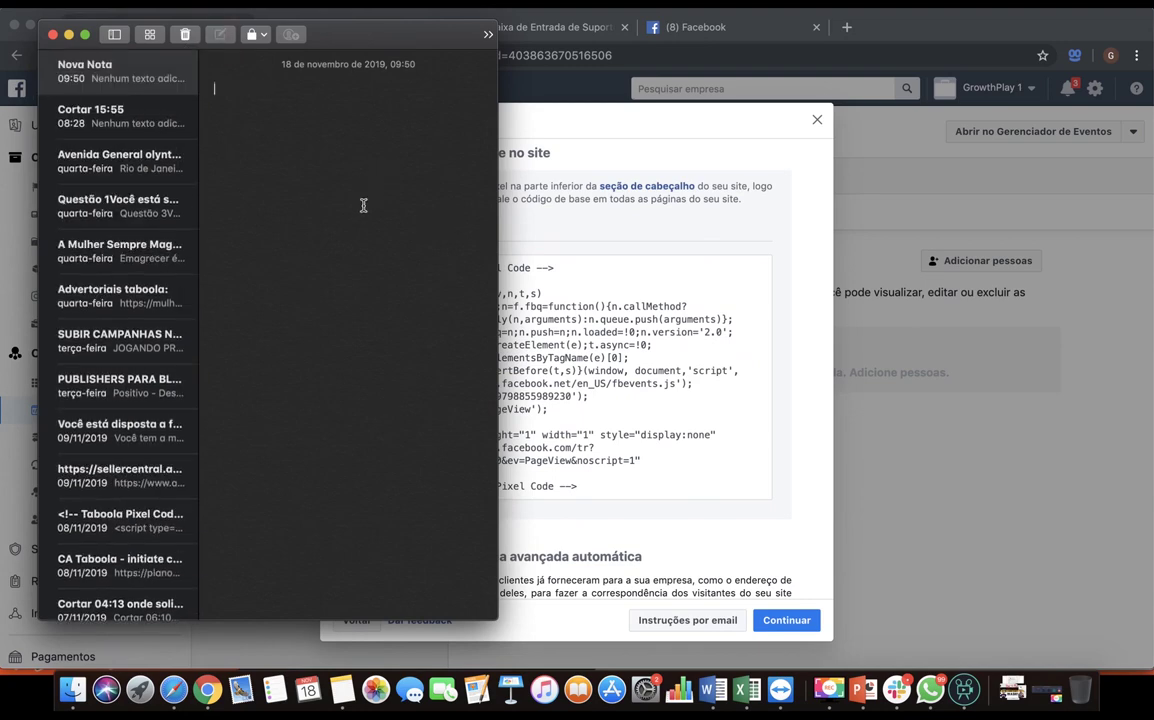
{"action": "key", "text": "super+v"}
{"action": "left_click", "coordinate": [540, 468]}
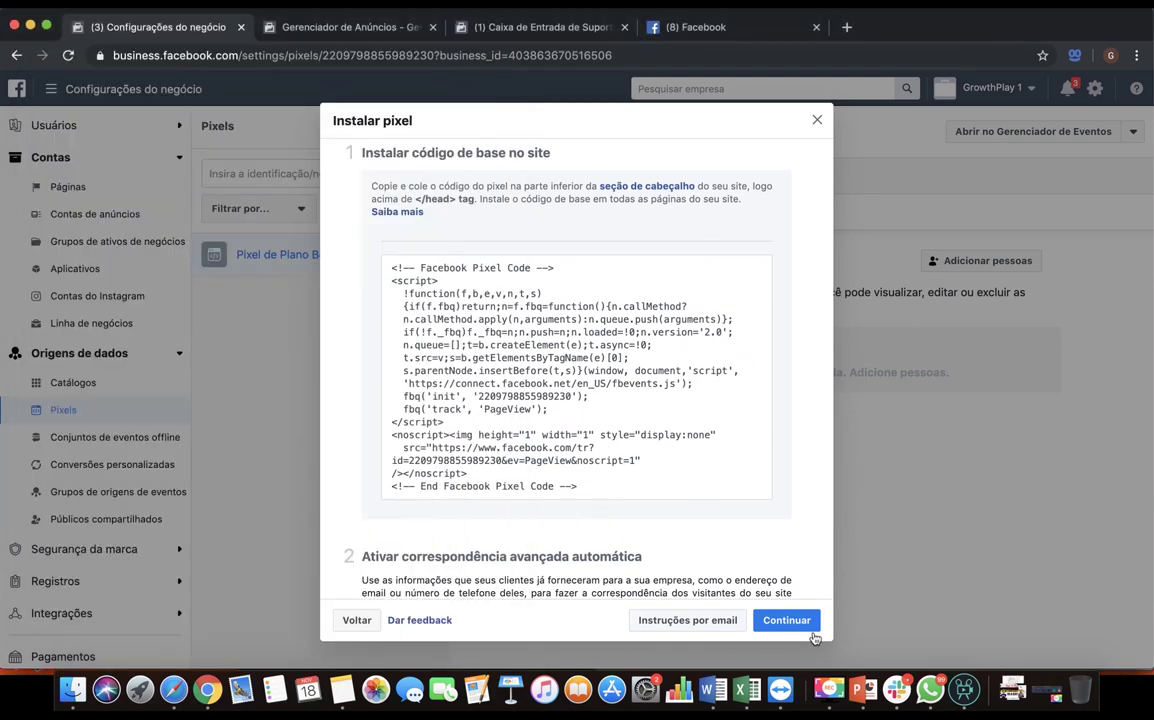
Review the pixel installation instructions, and in Notes copy the pixel ID from the fbq 'init' line to the end of the note.
{"action": "scroll", "coordinate": [806, 538], "scroll_direction": "down", "scroll_amount": 3}
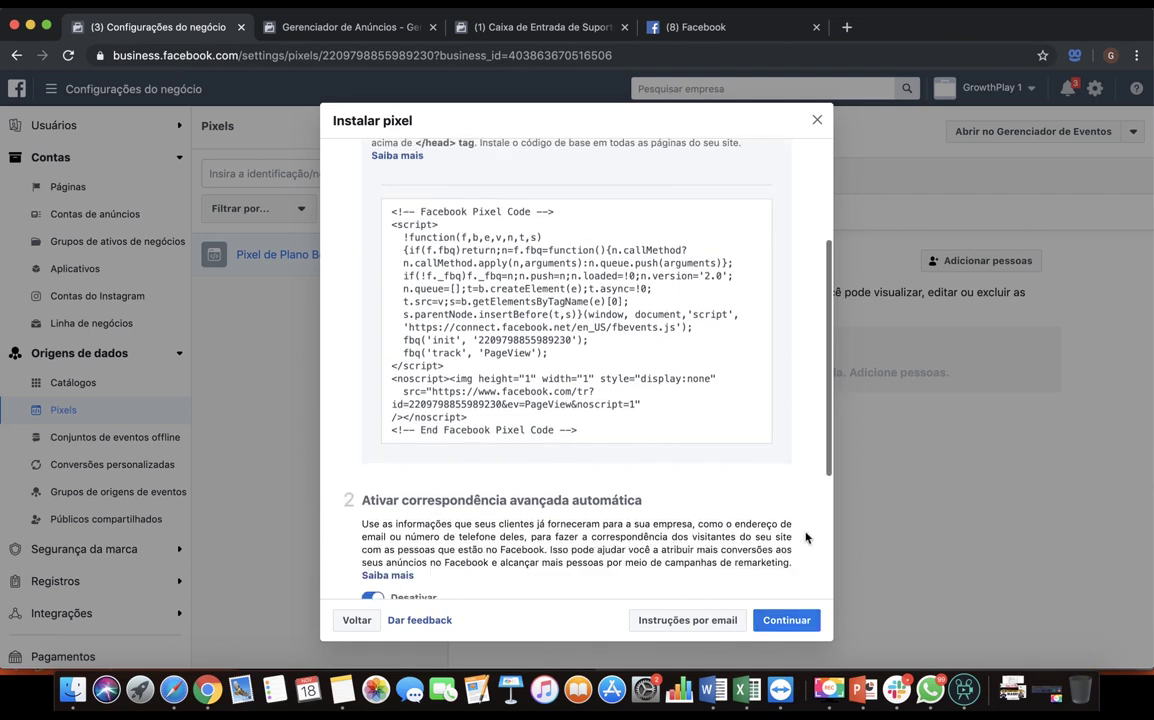
{"action": "scroll", "coordinate": [806, 538], "scroll_direction": "down", "scroll_amount": 3}
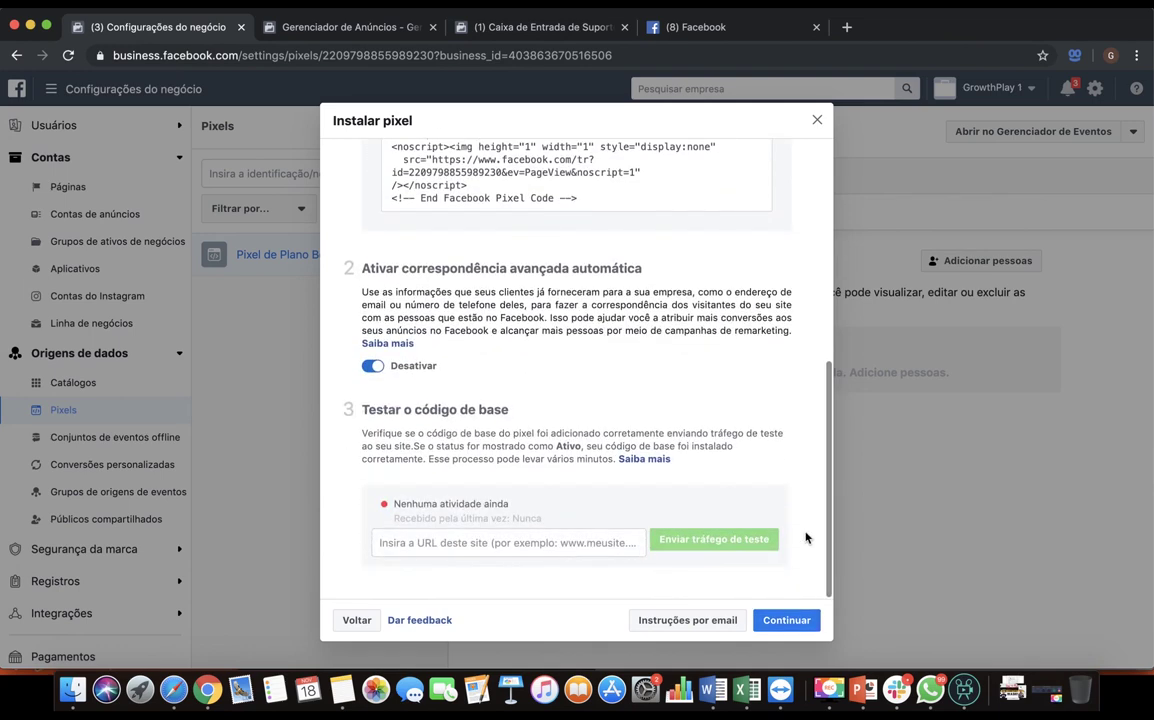
{"action": "scroll", "coordinate": [806, 478], "scroll_direction": "up", "scroll_amount": 4}
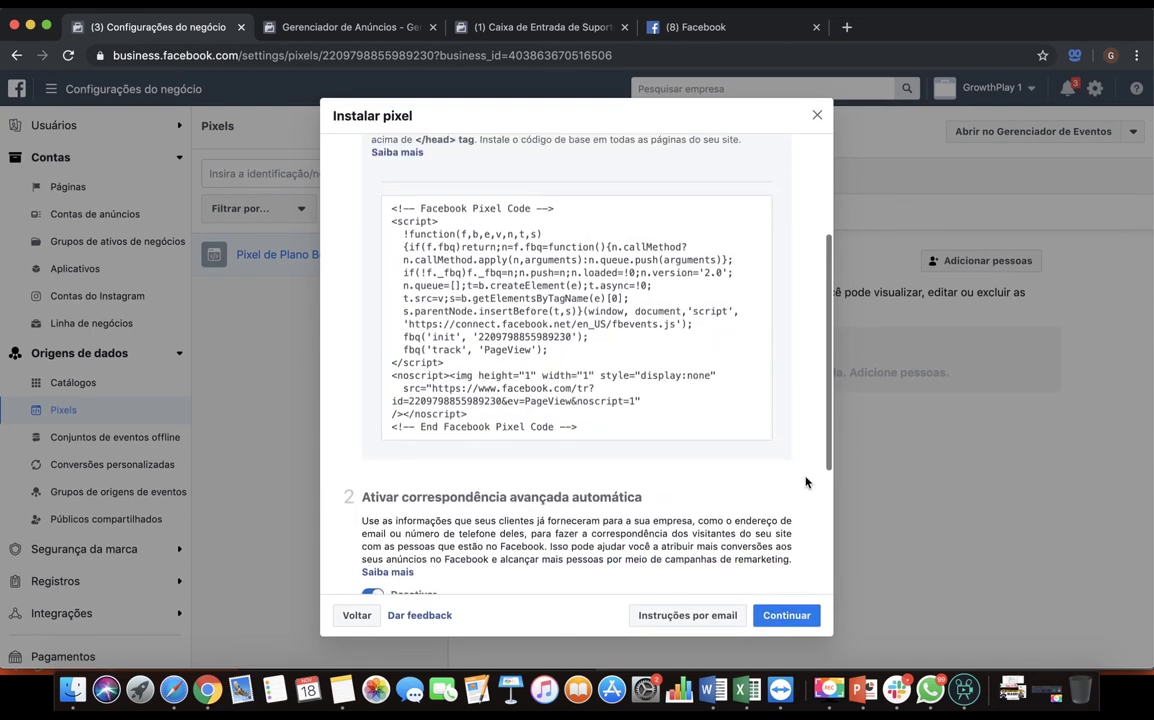
{"action": "scroll", "coordinate": [806, 483], "scroll_direction": "up", "scroll_amount": 4}
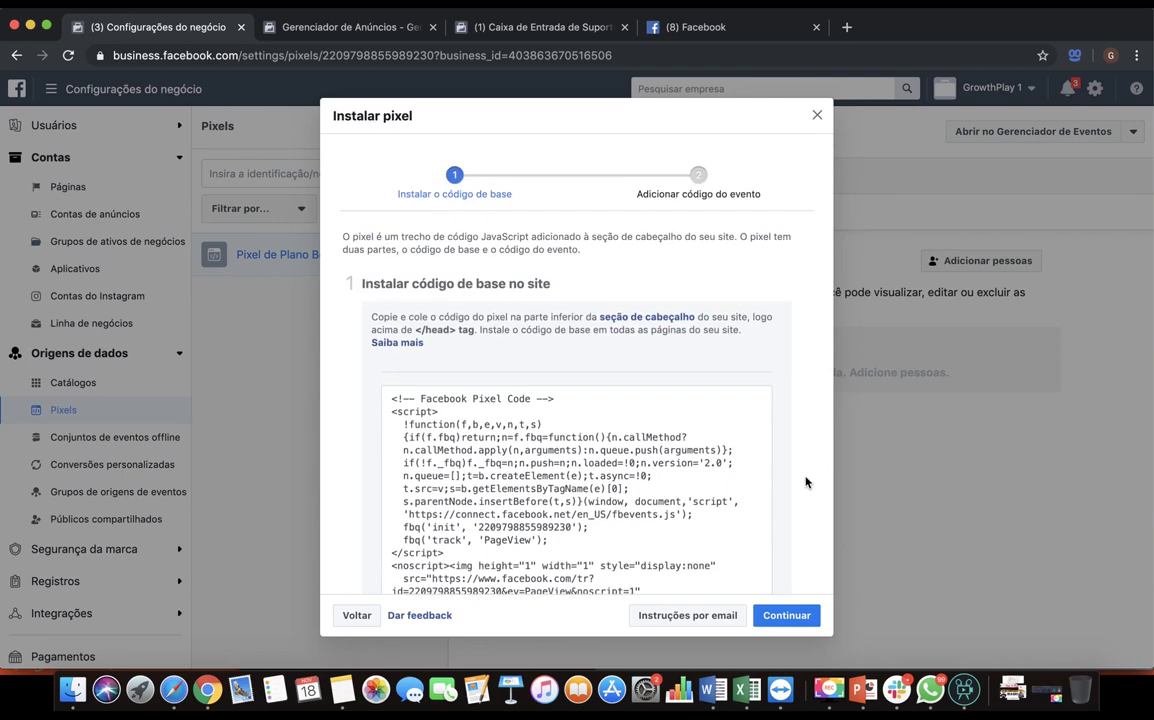
{"action": "scroll", "coordinate": [773, 507], "scroll_direction": "down", "scroll_amount": 1}
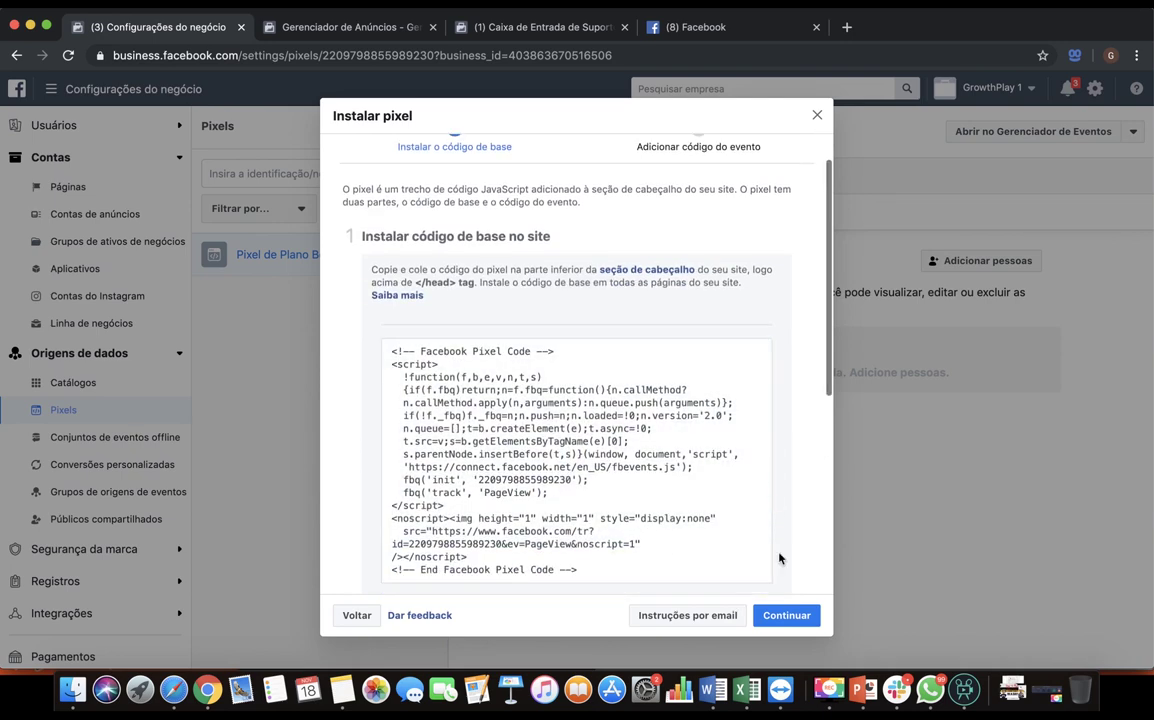
{"action": "key", "text": "super+Tab"}
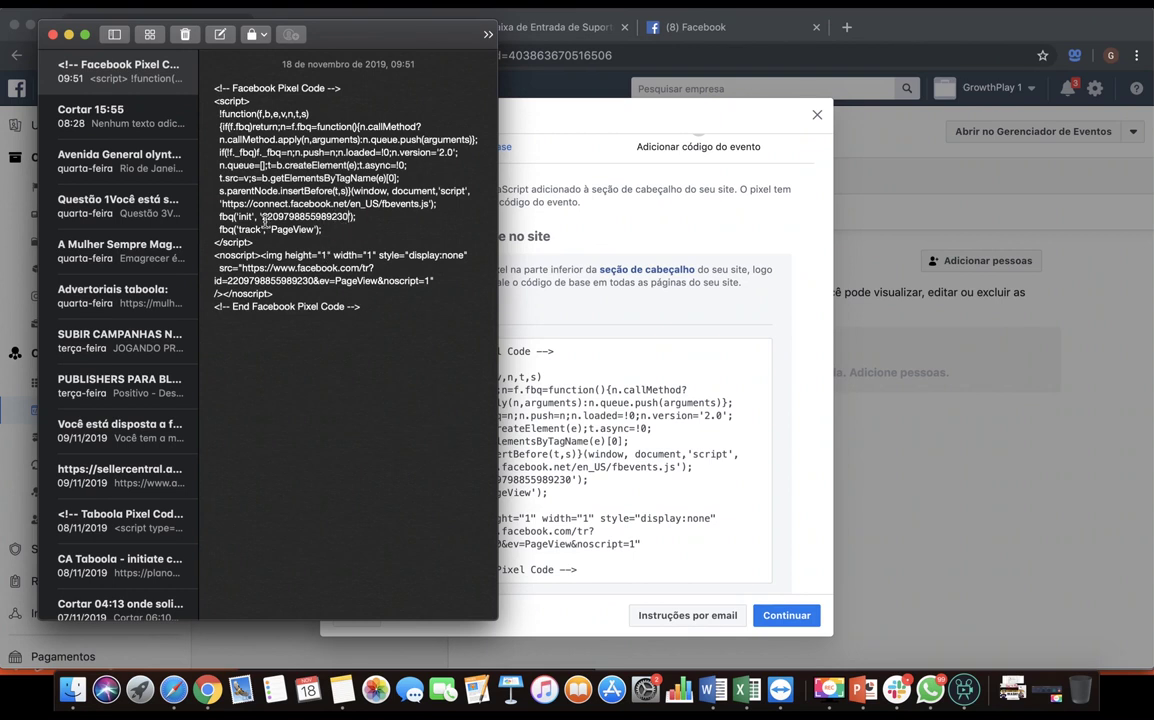
{"action": "left_click_drag", "start_coordinate": [349, 217], "coordinate": [263, 218]}
{"action": "key", "text": "super+c"}
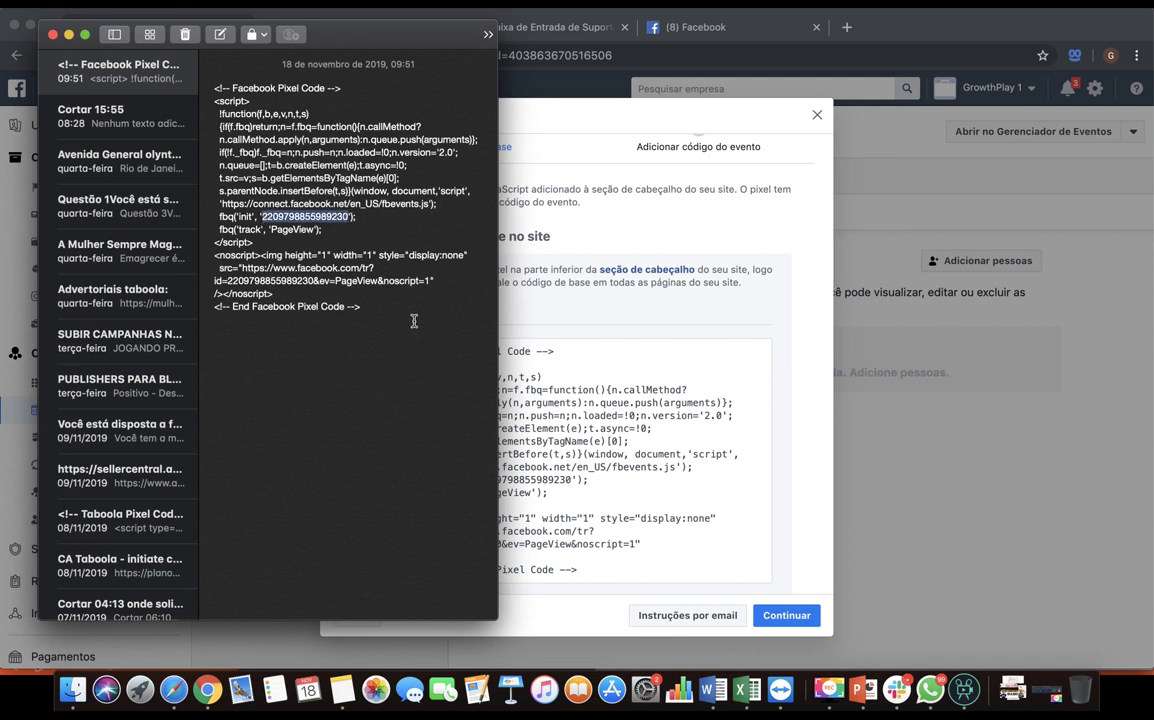
{"action": "key", "text": "super+Down"}
{"action": "key", "text": "super+v"}
{"action": "left_click", "coordinate": [760, 476]}
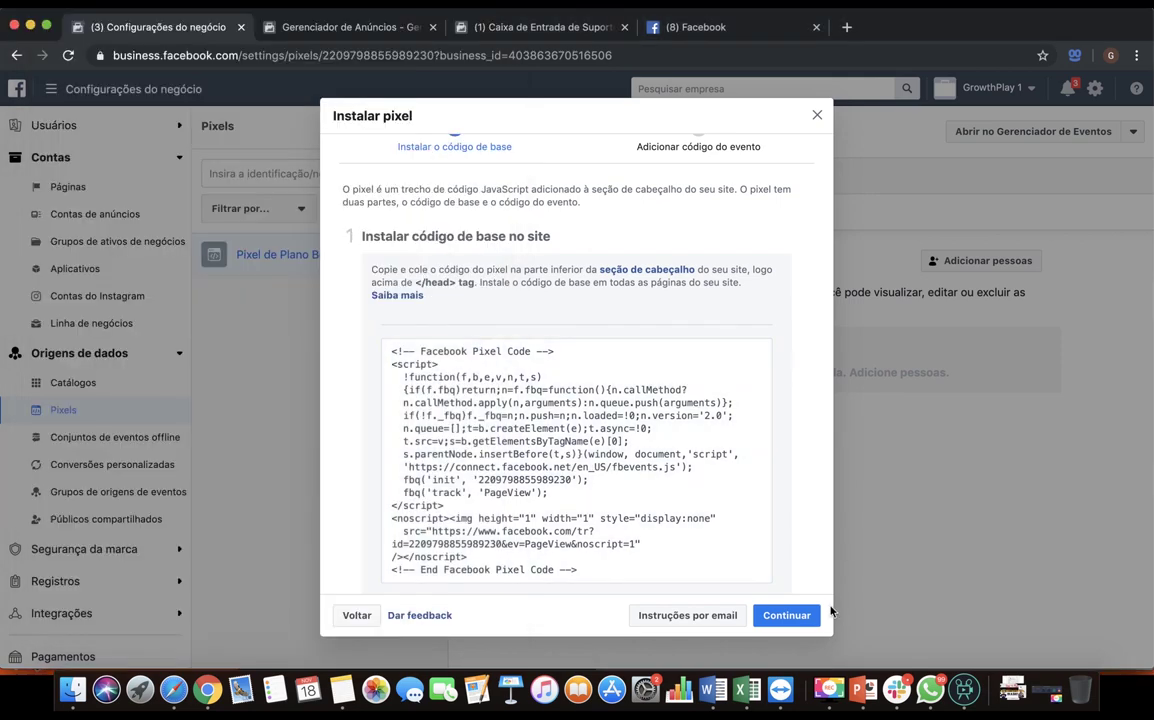
Continue past the base code installation and close the event setup without adding any event code.
{"action": "left_click", "coordinate": [805, 616]}
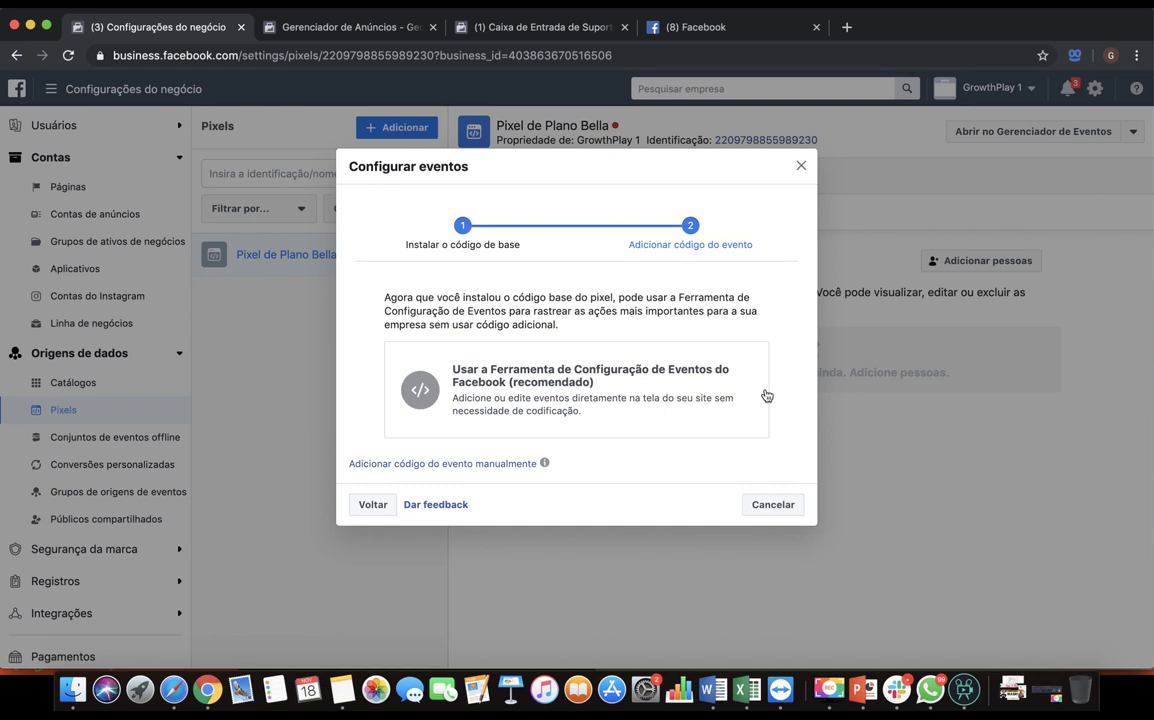
{"action": "left_click", "coordinate": [802, 167]}
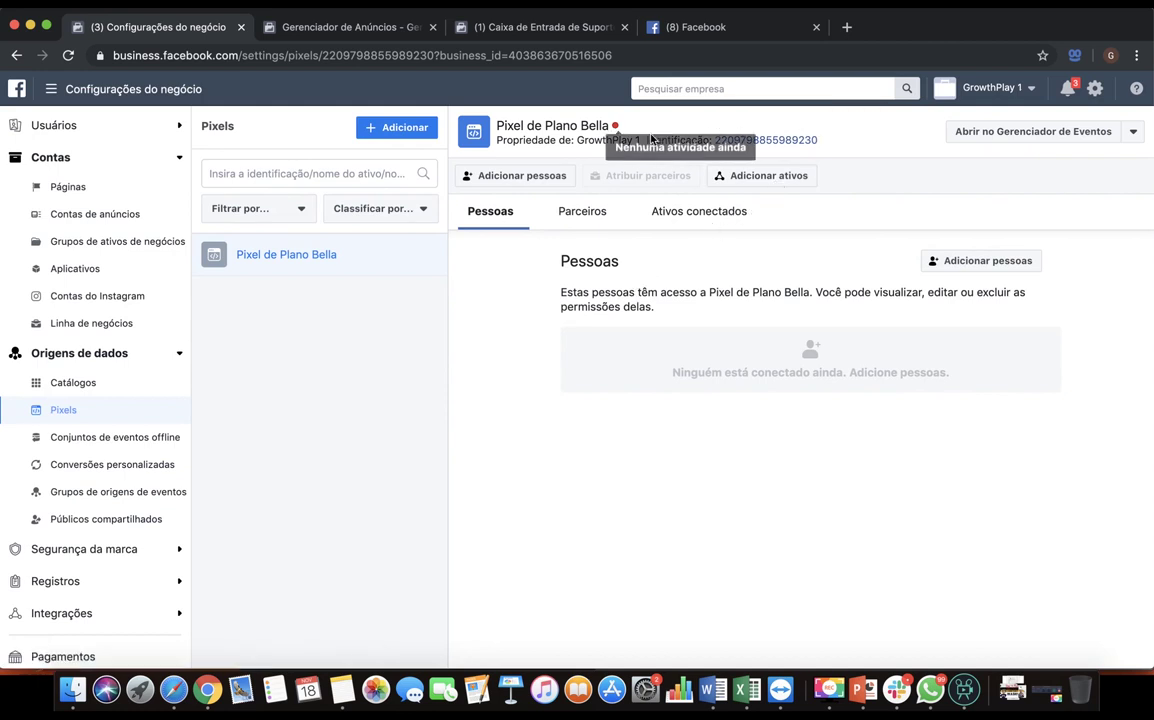
{"action": "key", "text": "super+r"}
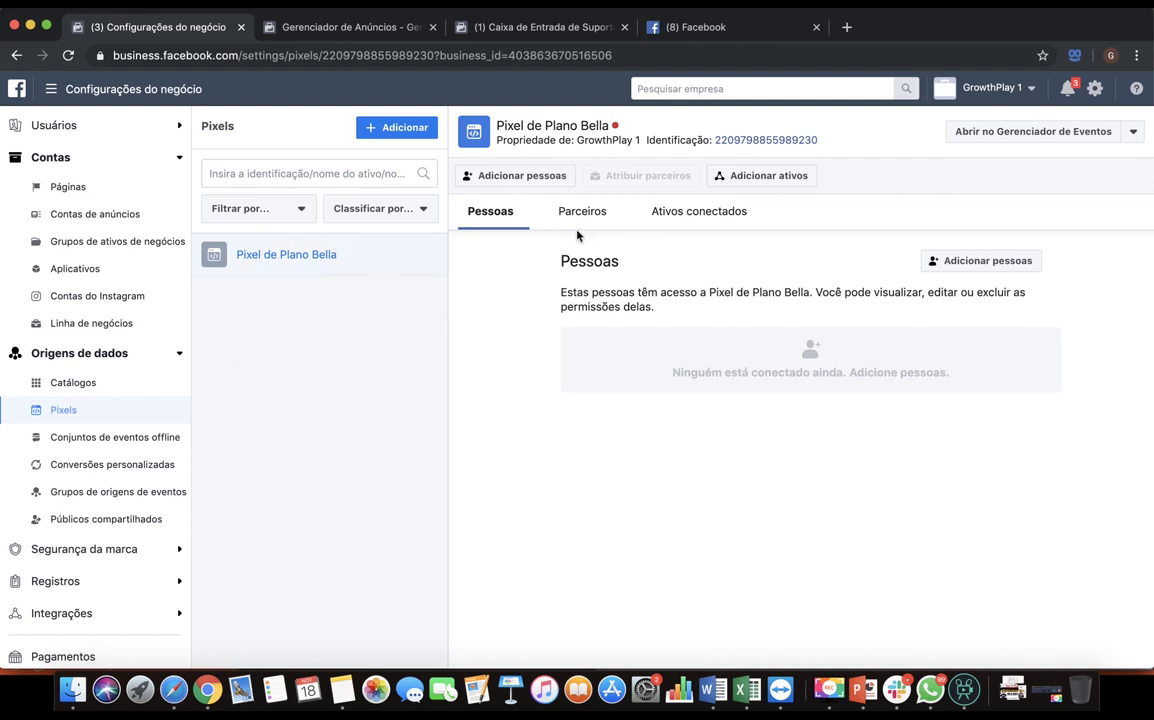
Connect the ad account CA01 to Pixel de Plano Bella as an asset.
{"action": "left_click", "coordinate": [770, 177]}
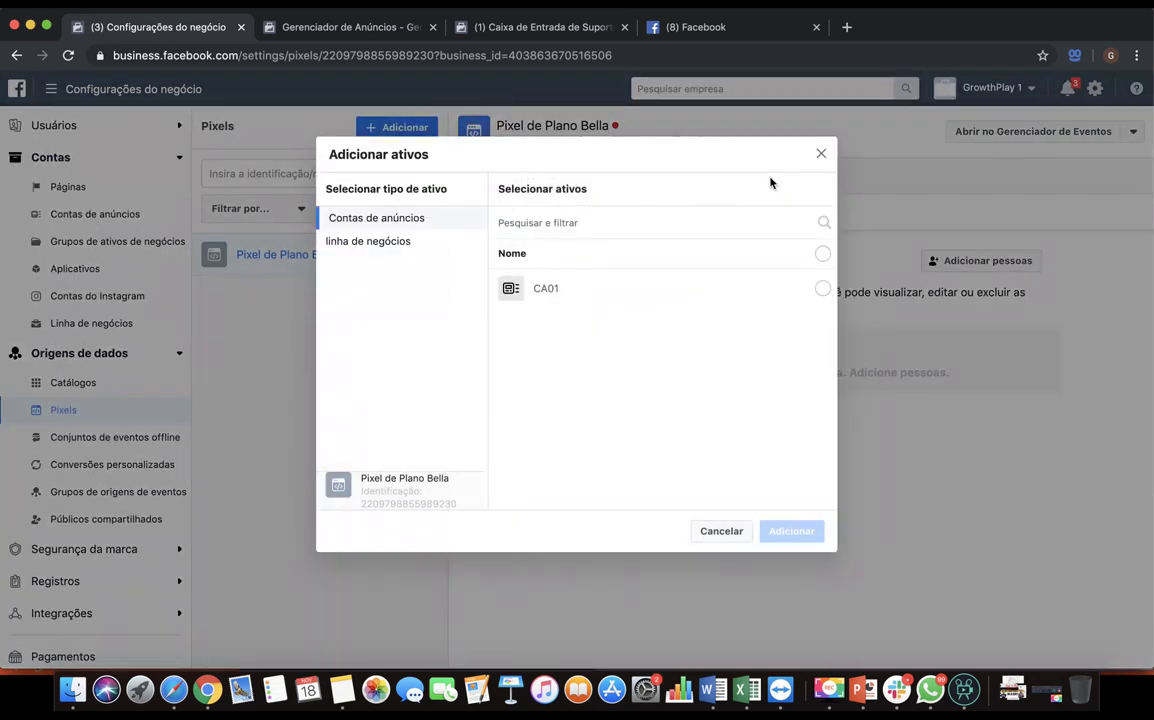
{"action": "left_click", "coordinate": [821, 153]}
{"action": "left_click", "coordinate": [798, 178]}
{"action": "left_click", "coordinate": [590, 292]}
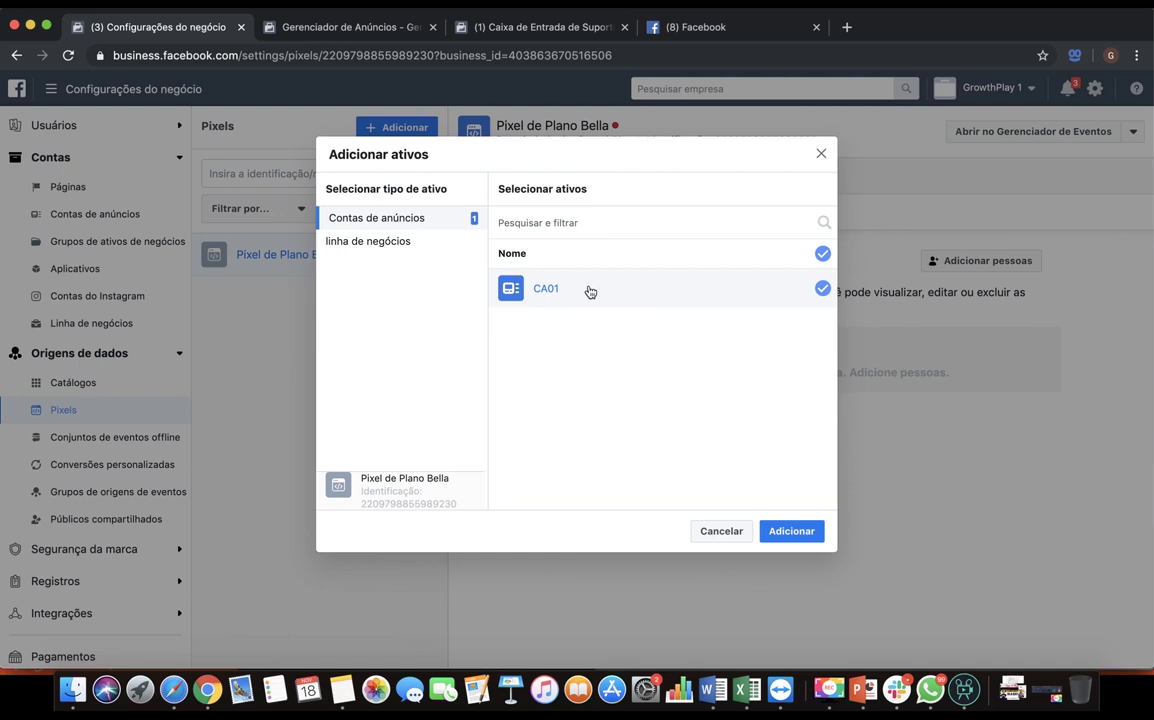
{"action": "left_click", "coordinate": [806, 537]}
{"action": "left_click", "coordinate": [701, 348]}
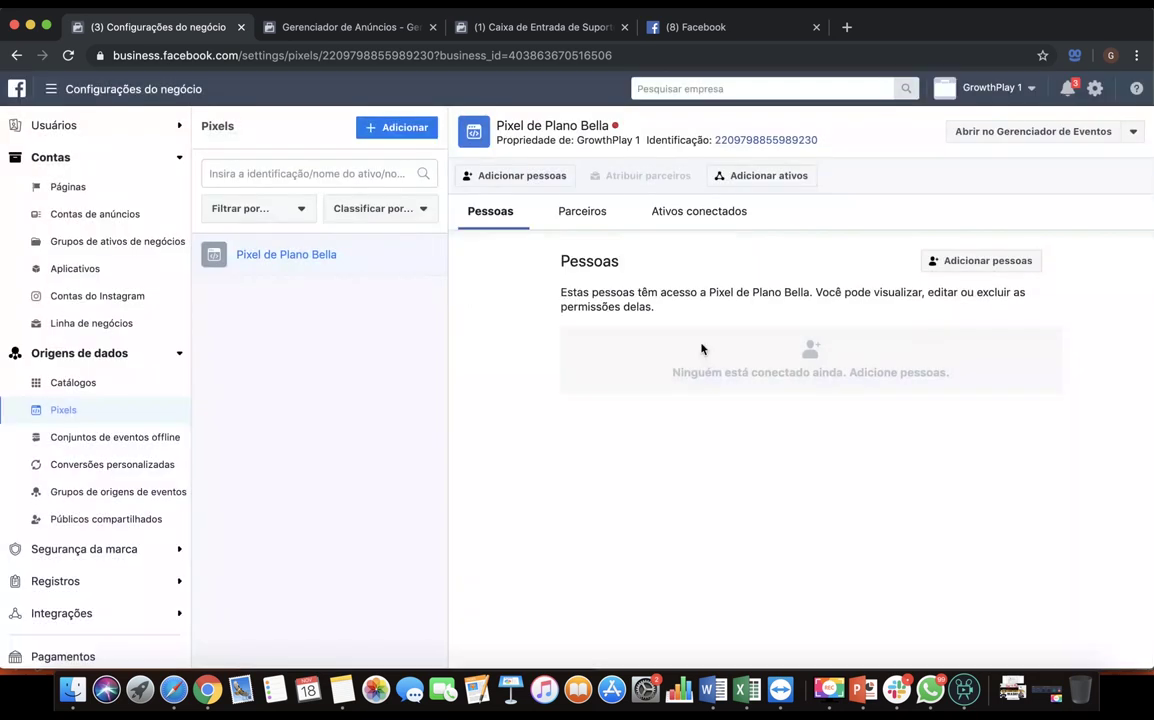
Copy the pixel's ID from its details and open the pixel in the Events Manager.
{"action": "left_click", "coordinate": [754, 146]}
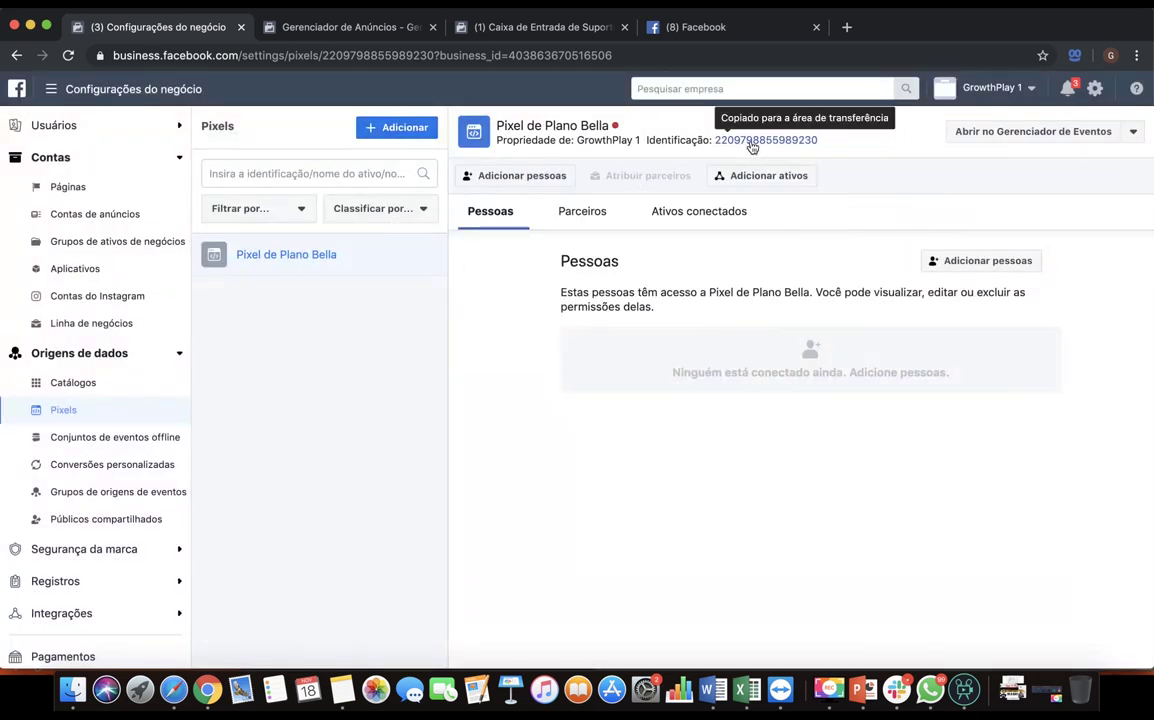
{"action": "left_click", "coordinate": [1005, 132]}
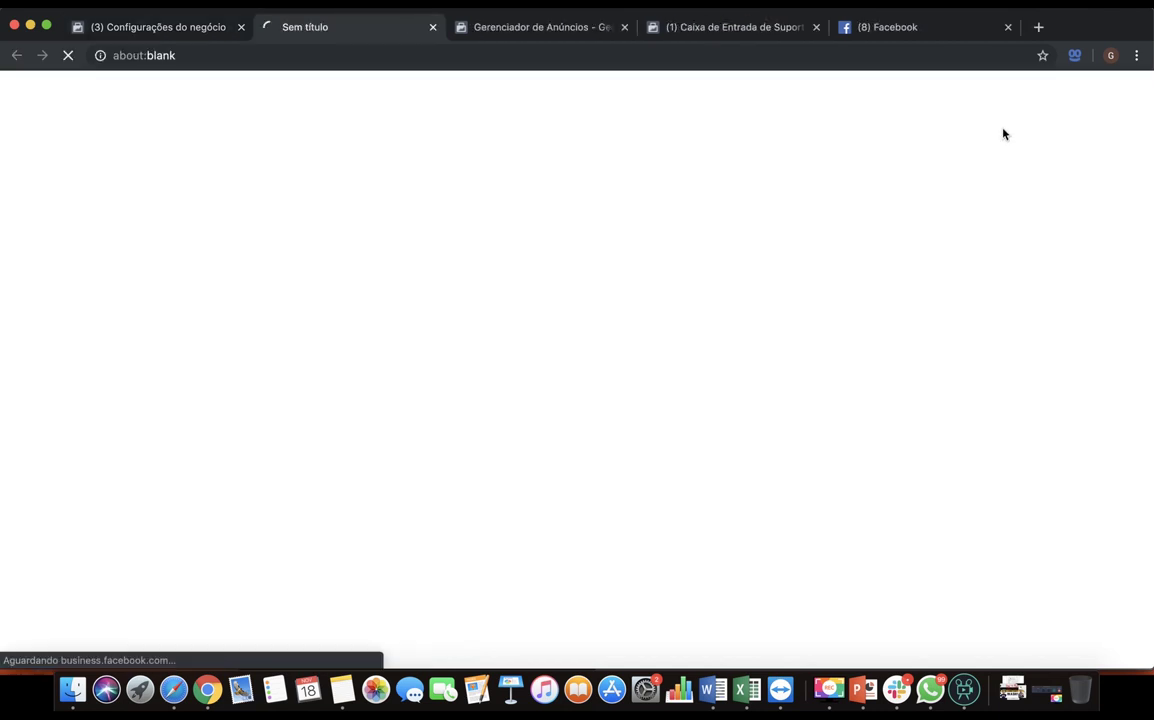